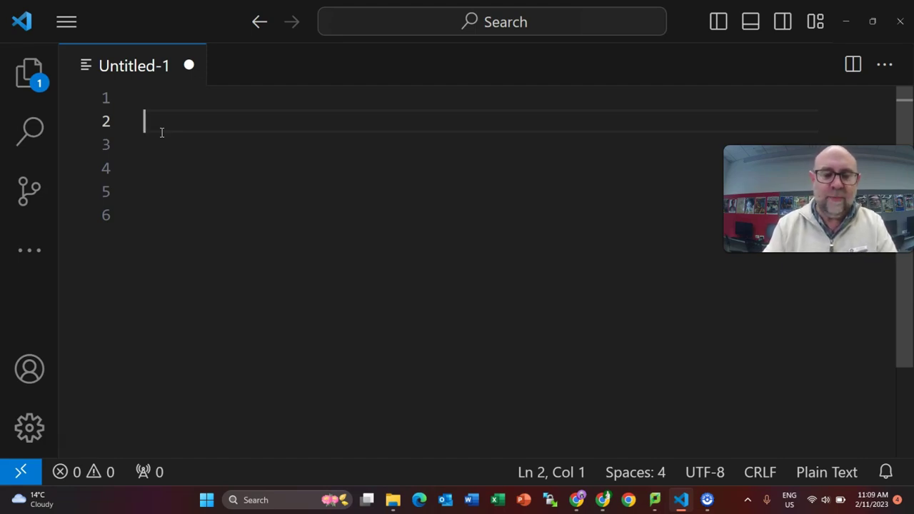
text(name )
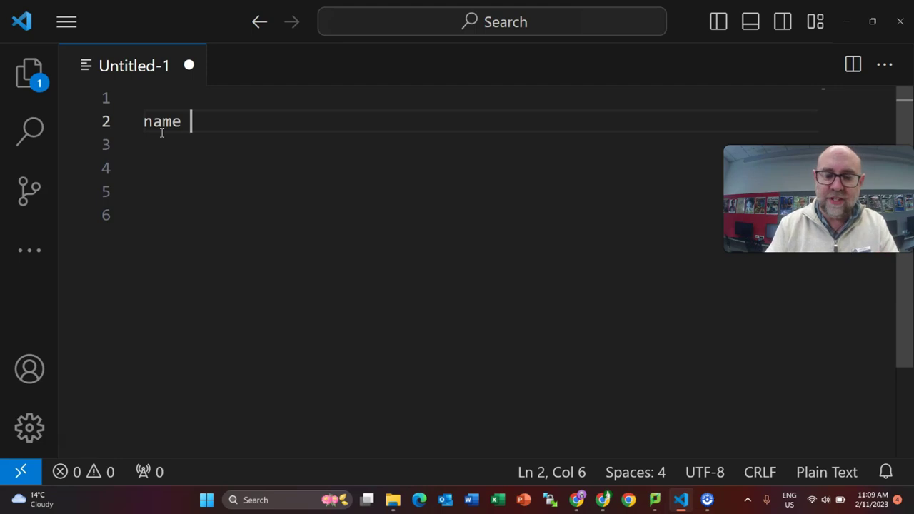
text(<-- )
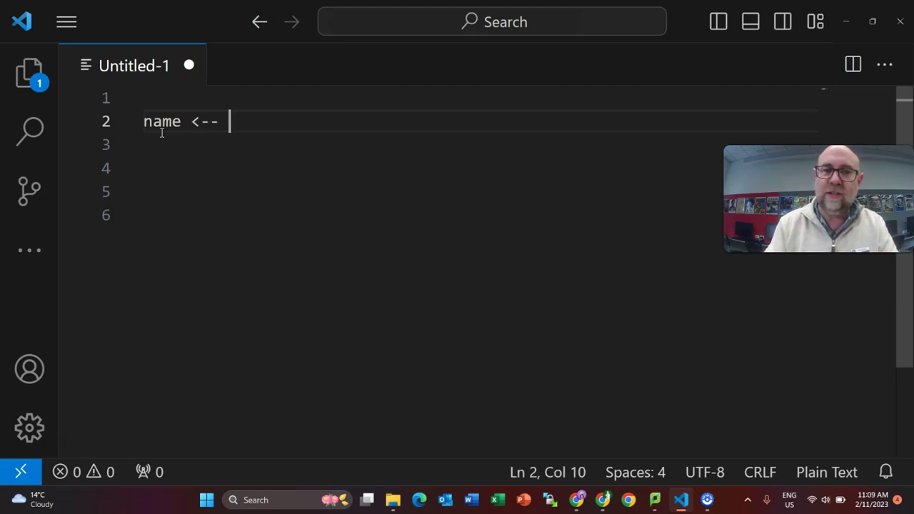
text(")
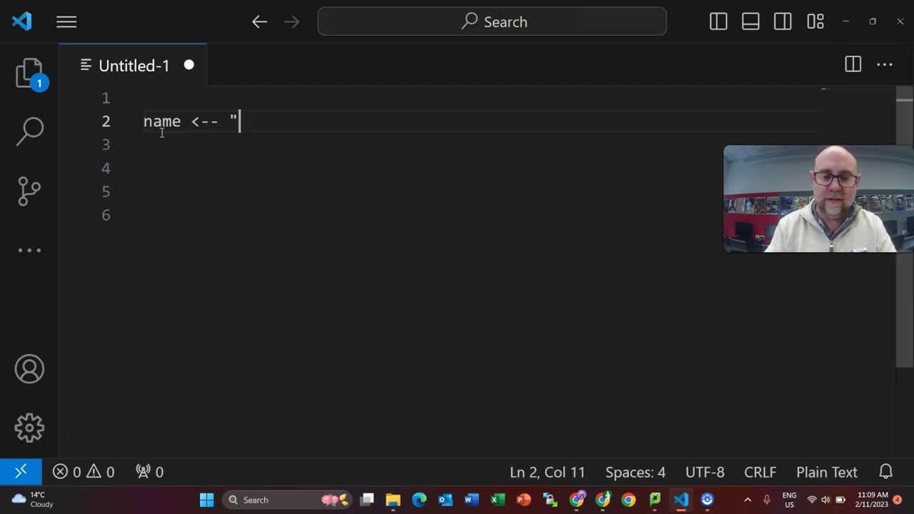
text(Mark")
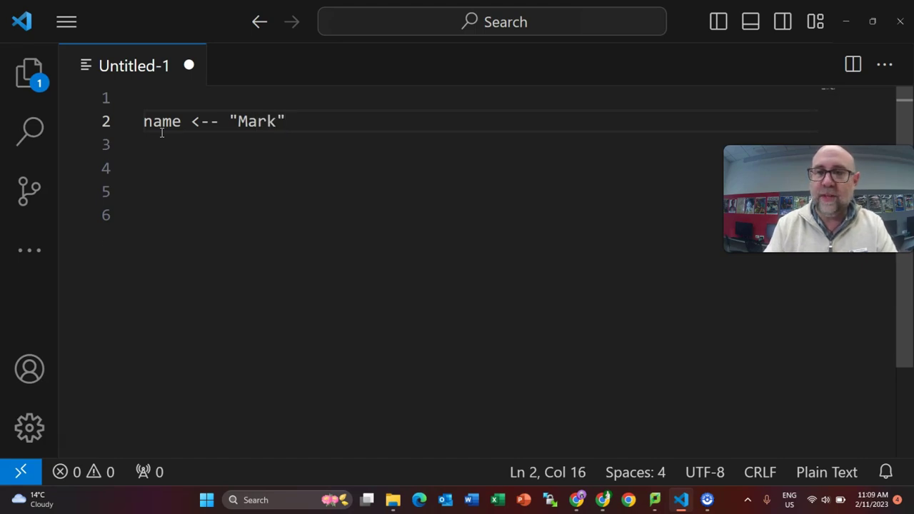
Write name <-- "Mark" and name <-- "Greg", capitalising Greg, then leave a blank line
key(Return)
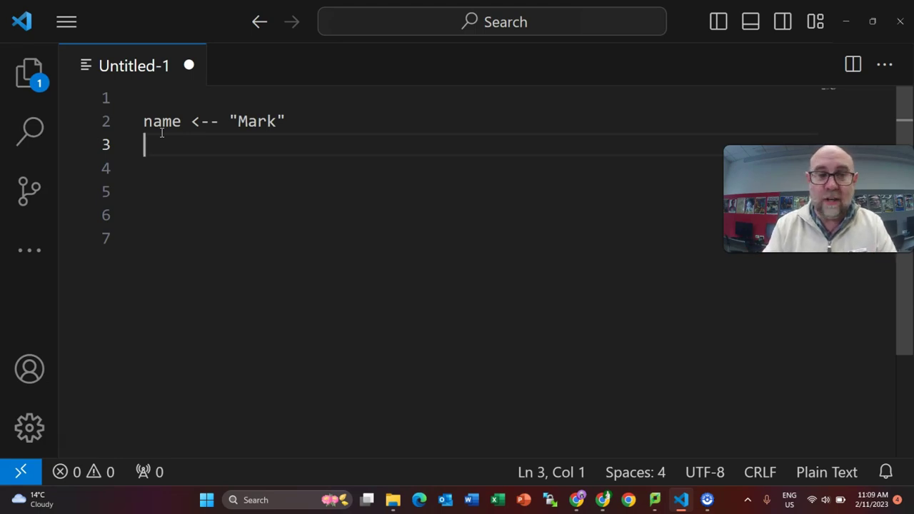
text(name )
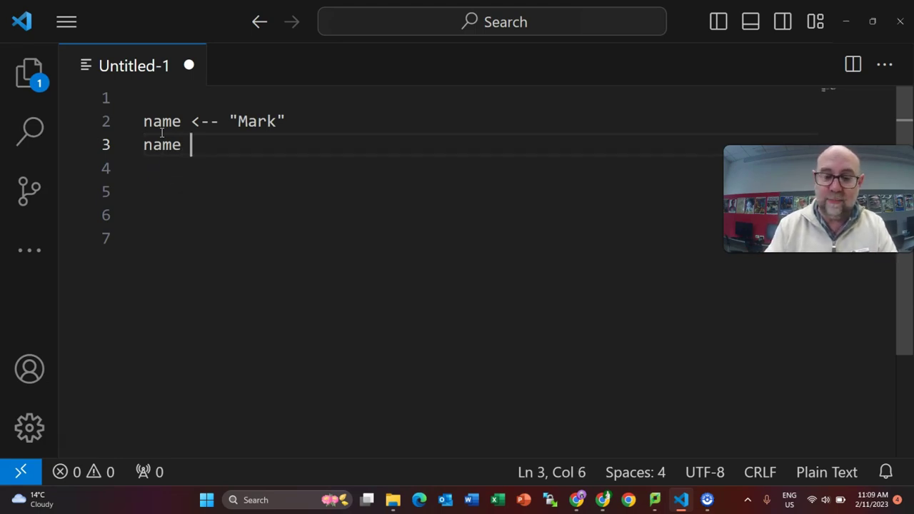
text(<-- )
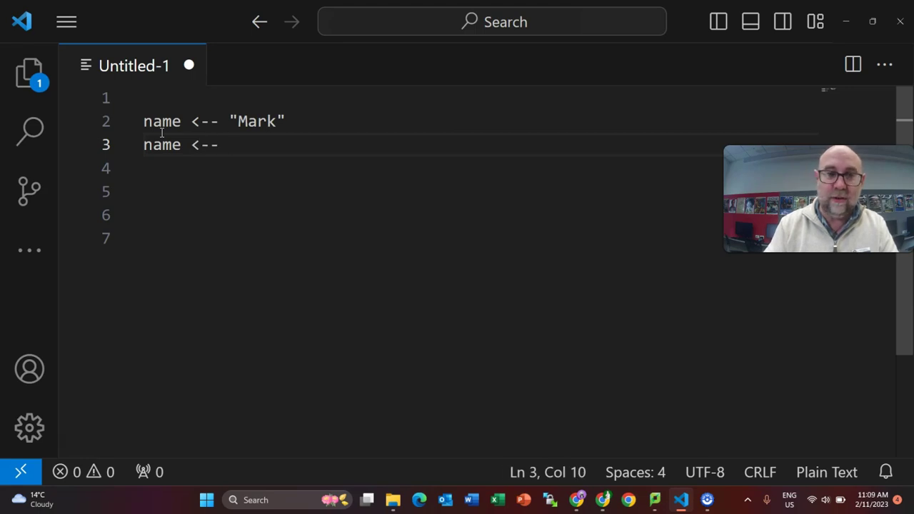
text("greg)
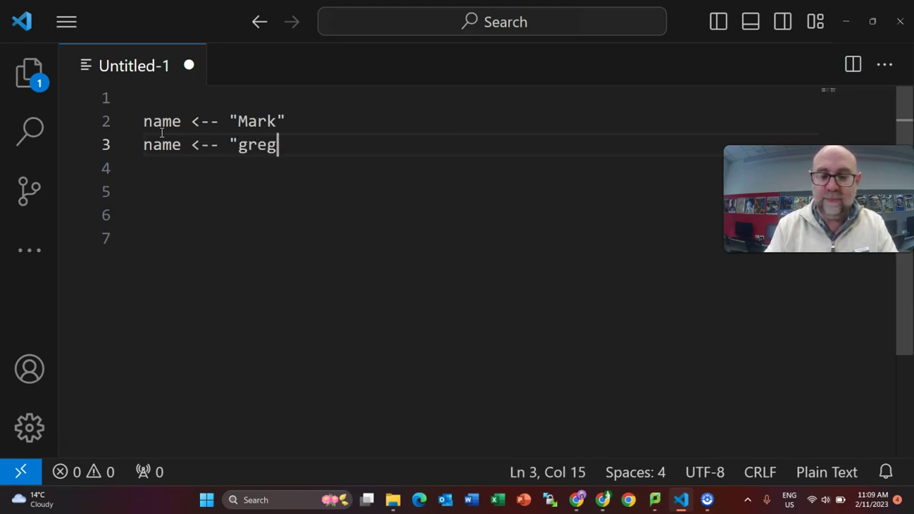
text(")
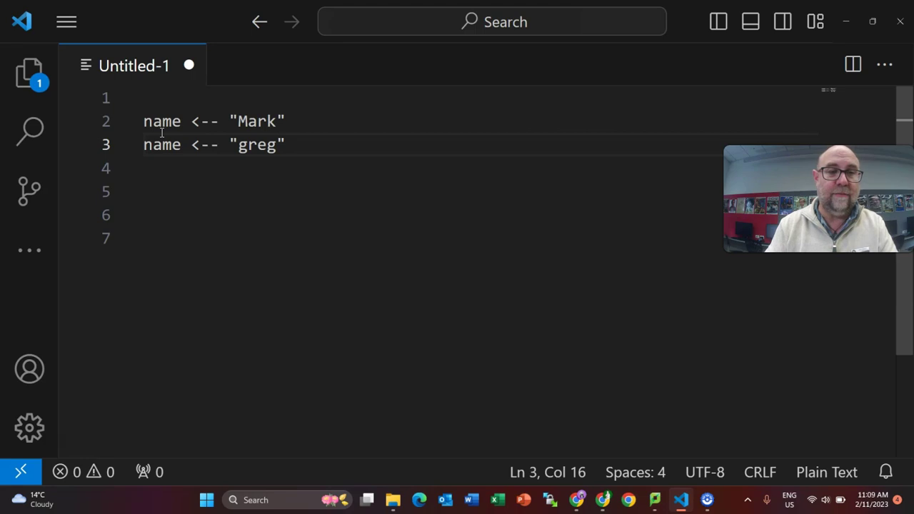
key(Left)
key(Left)
key(Left)
key(Left)
key(BackSpace)
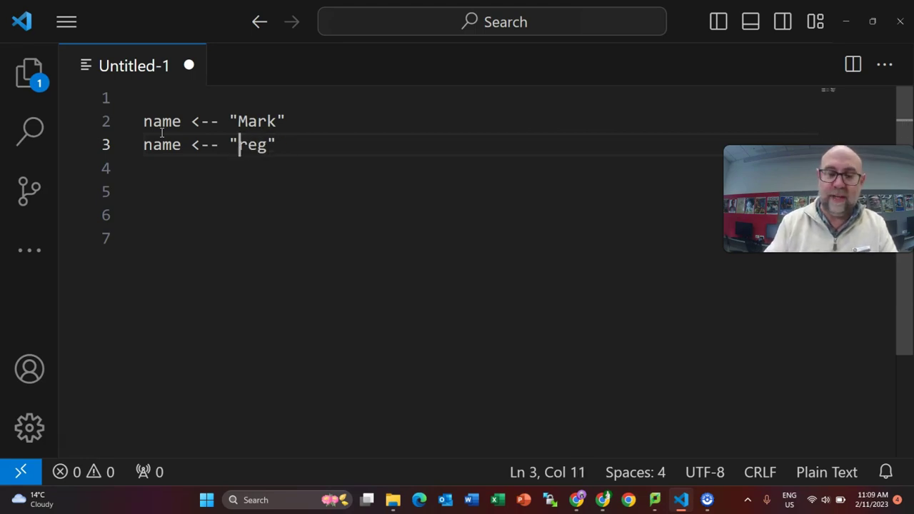
text(G)
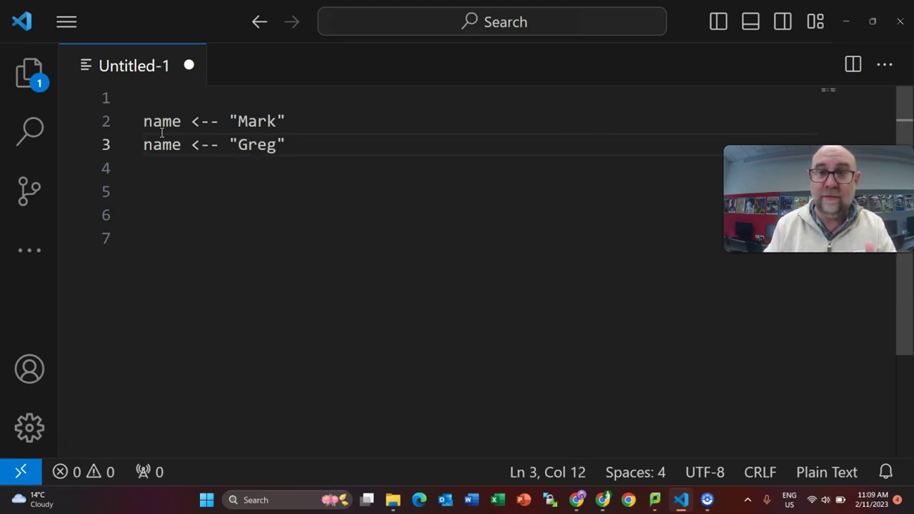
key(End)
key(Return)
key(Return)
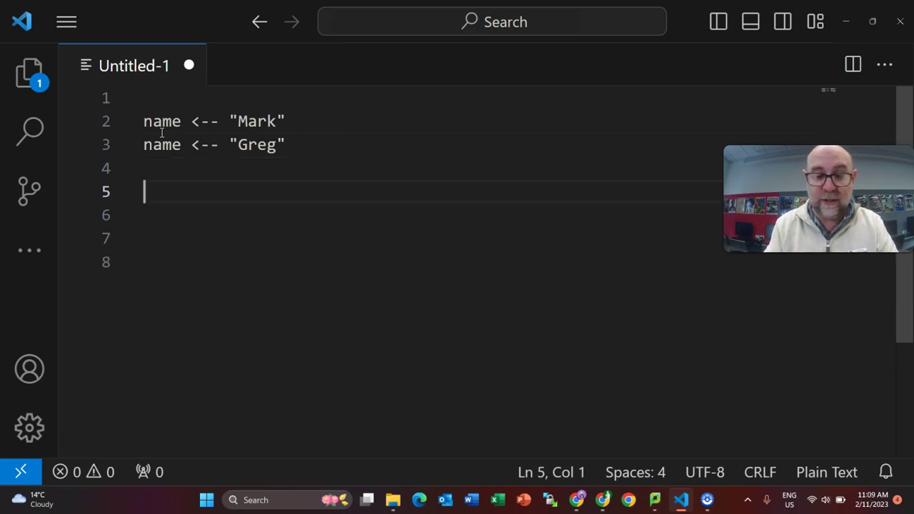
text(ye)
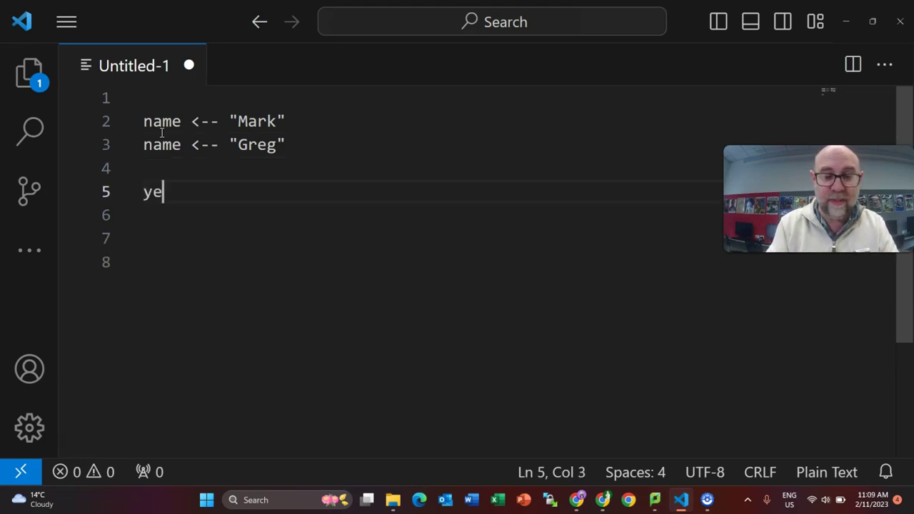
text(ar)
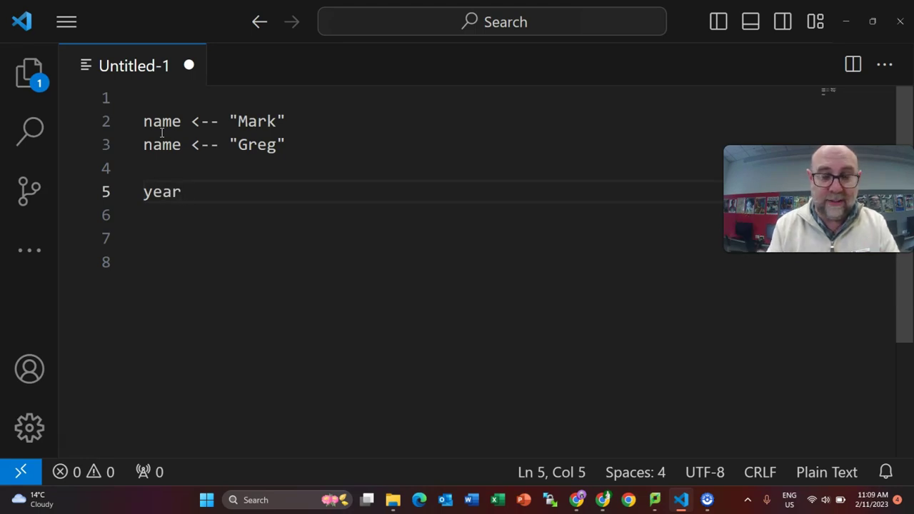
text(sOld)
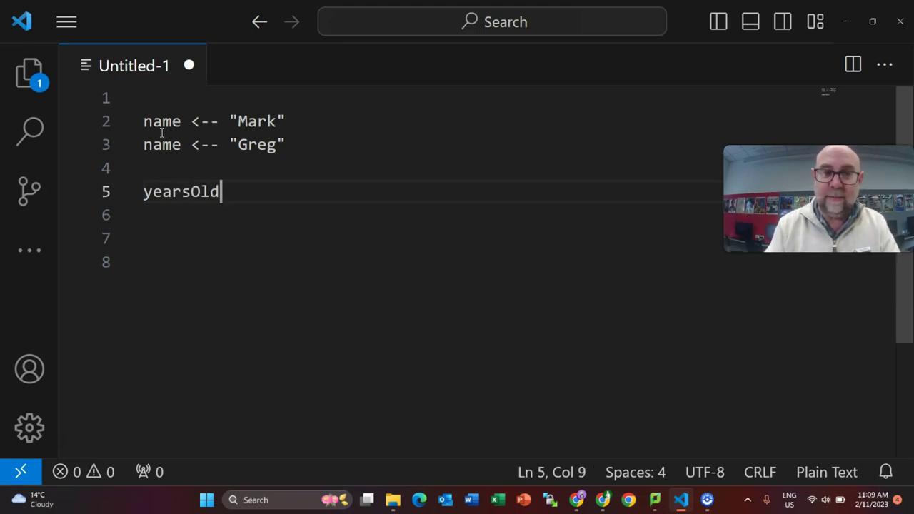
text( <-- )
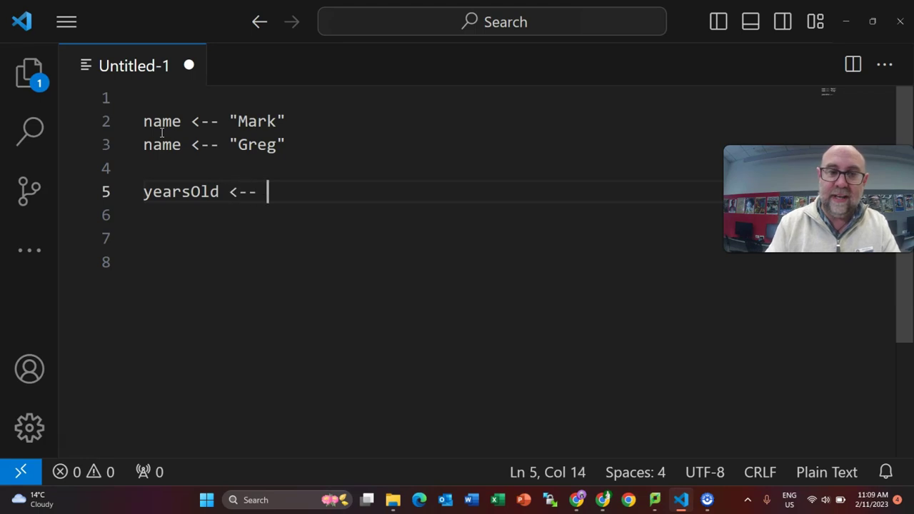
text(53)
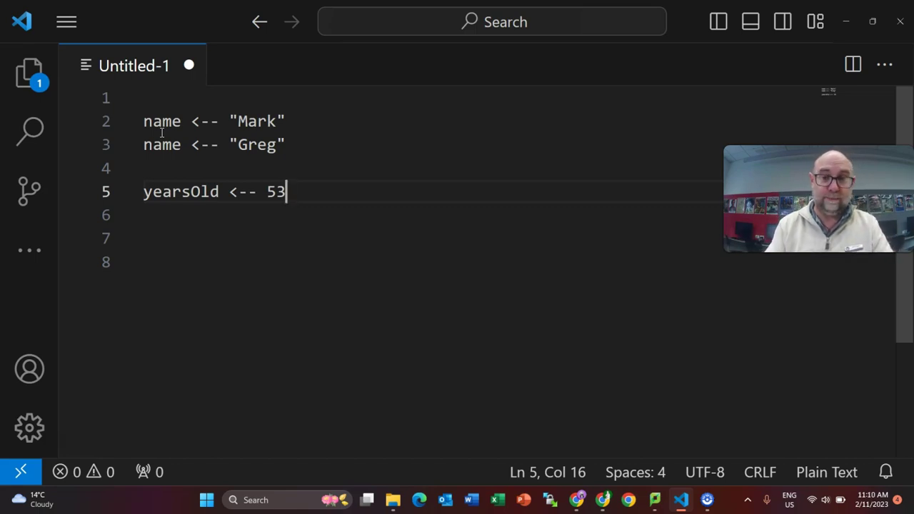
Add yearsOld <-- 53 on line 5, with a new line below it
key(Up)
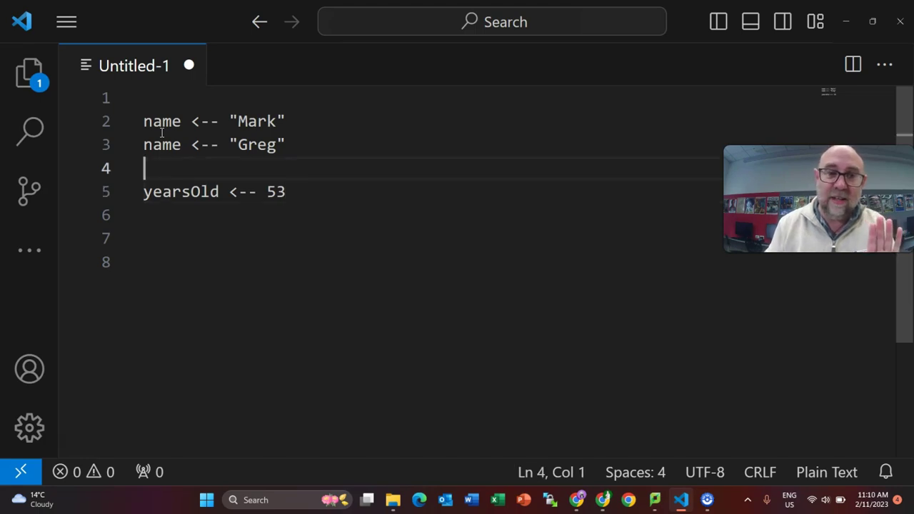
key(Up)
key(Up)
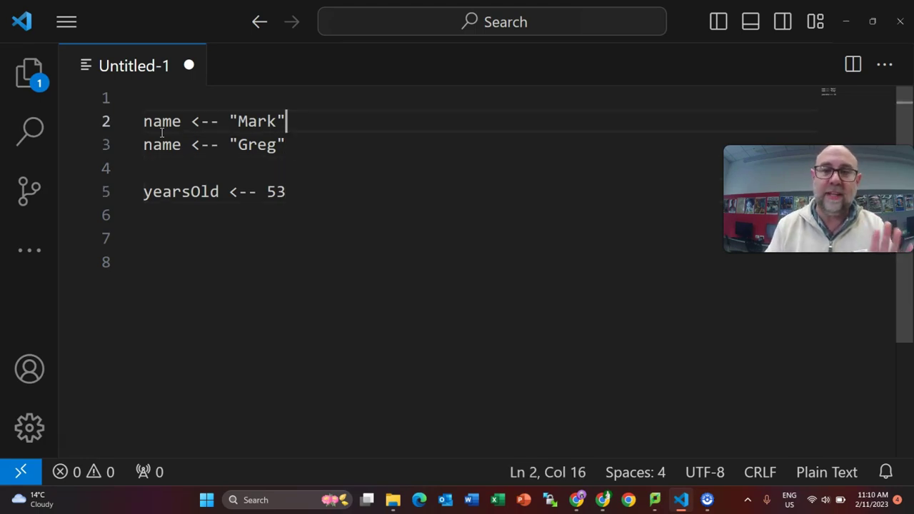
key(Down)
key(Down)
key(Down)
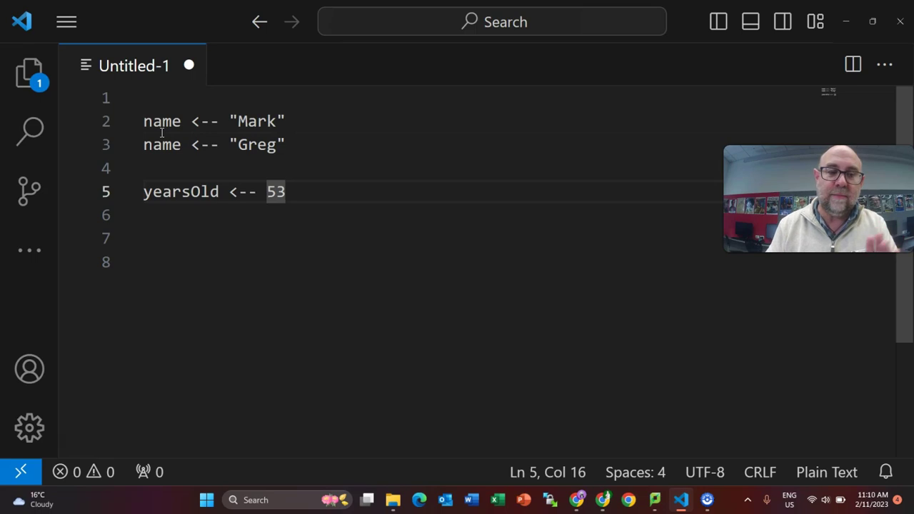
key(Return)
key(Return)
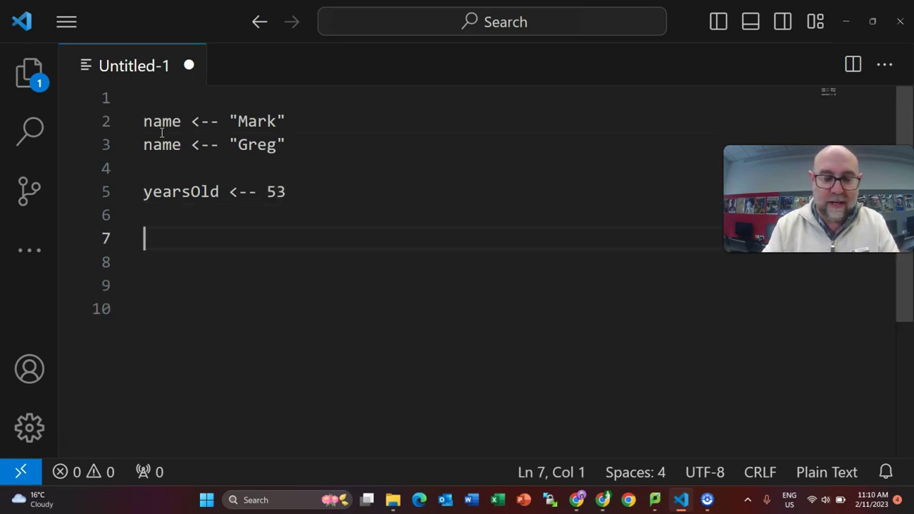
text(x = )
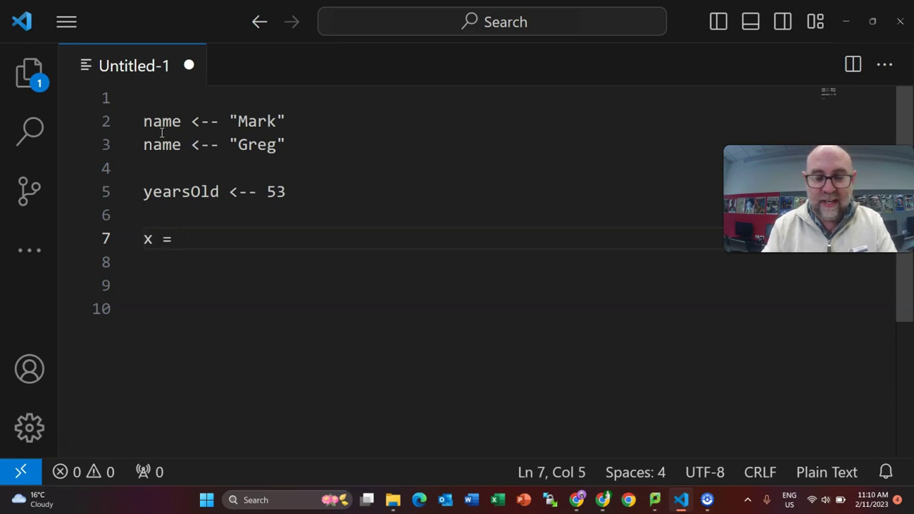
text(5.6)
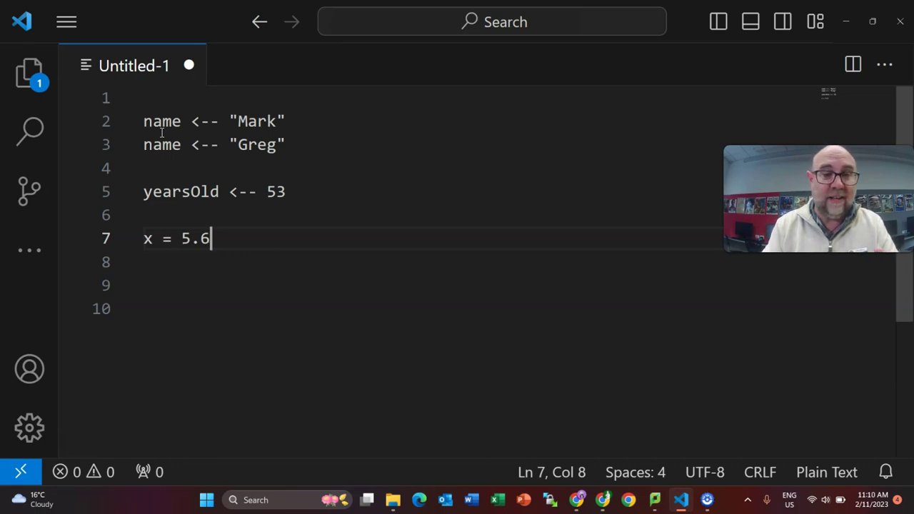
Change x = 5.6 to x <-- 5.6 on line 7, then move to line 9
key(Left)
key(Left)
key(Left)
key(Left)
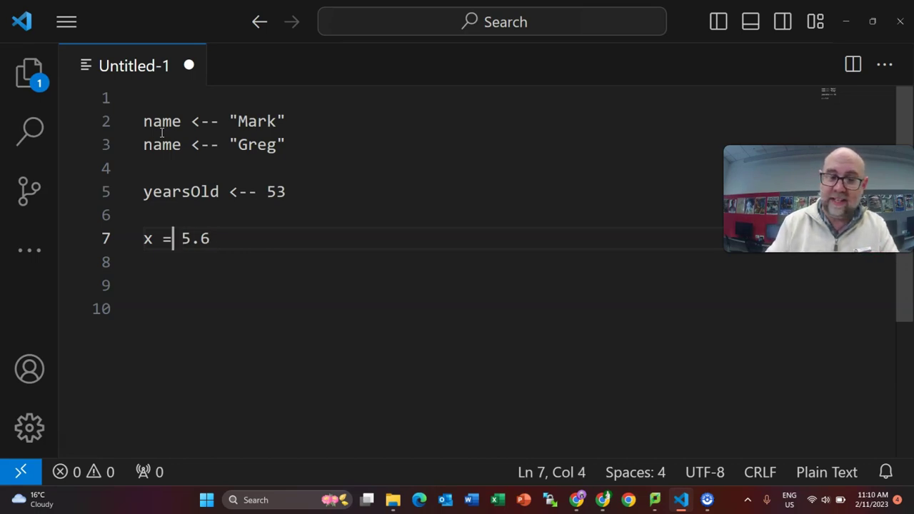
key(BackSpace)
text(<--)
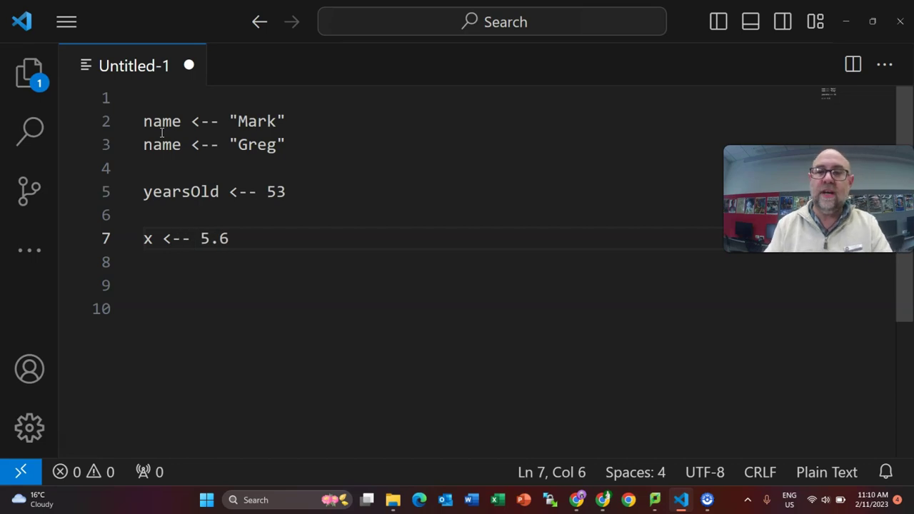
key(Down)
key(Down)
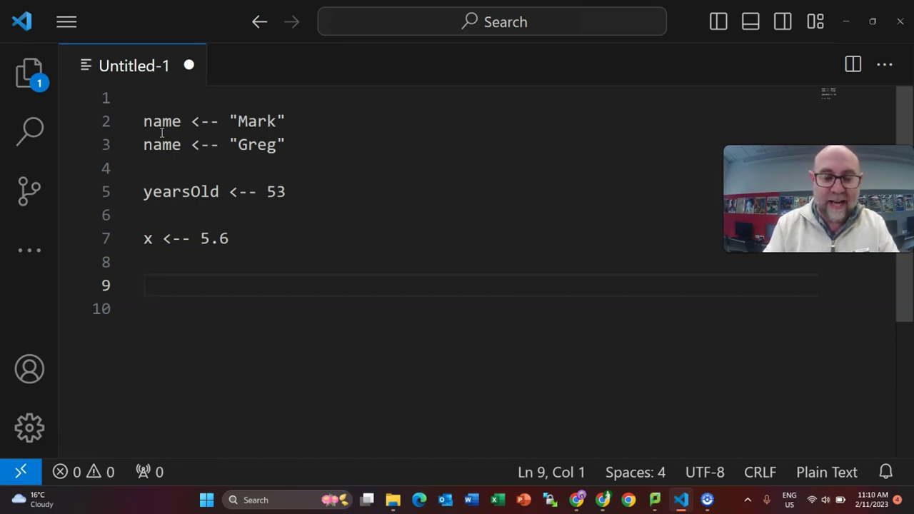
text(name )
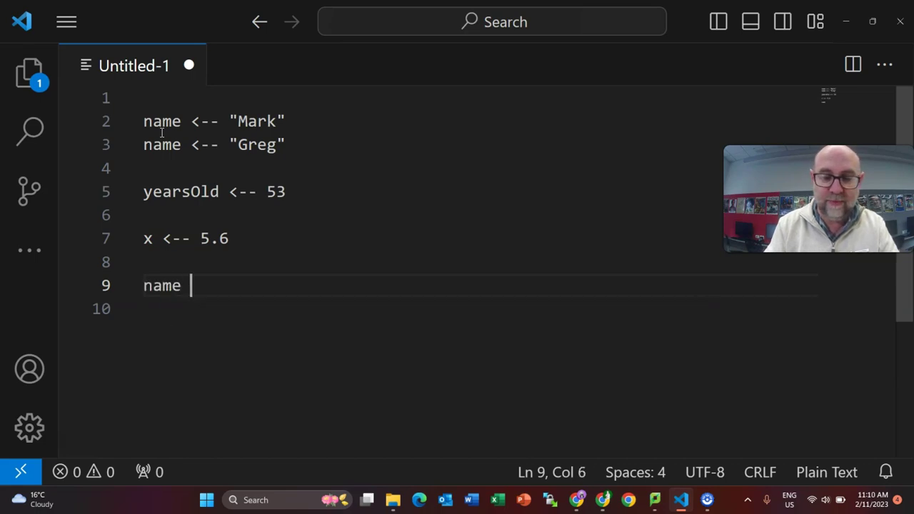
text(<-- IN)
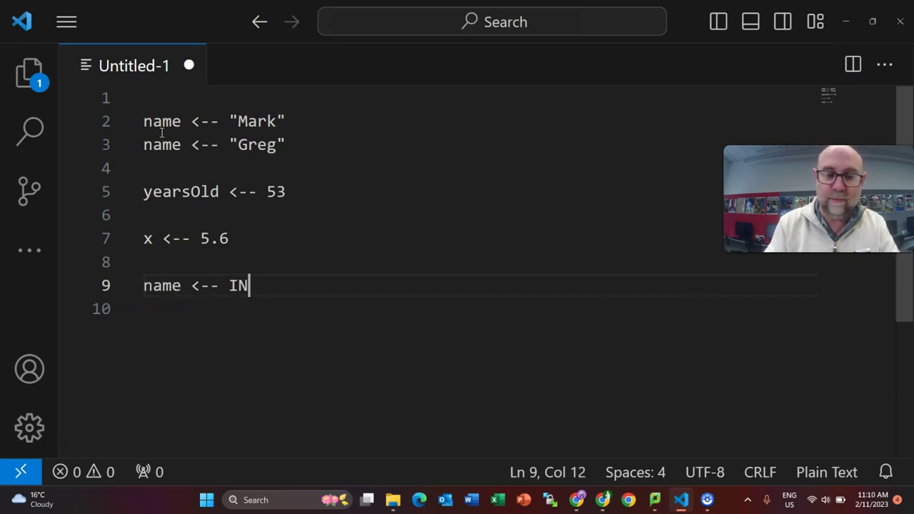
text(PUT)
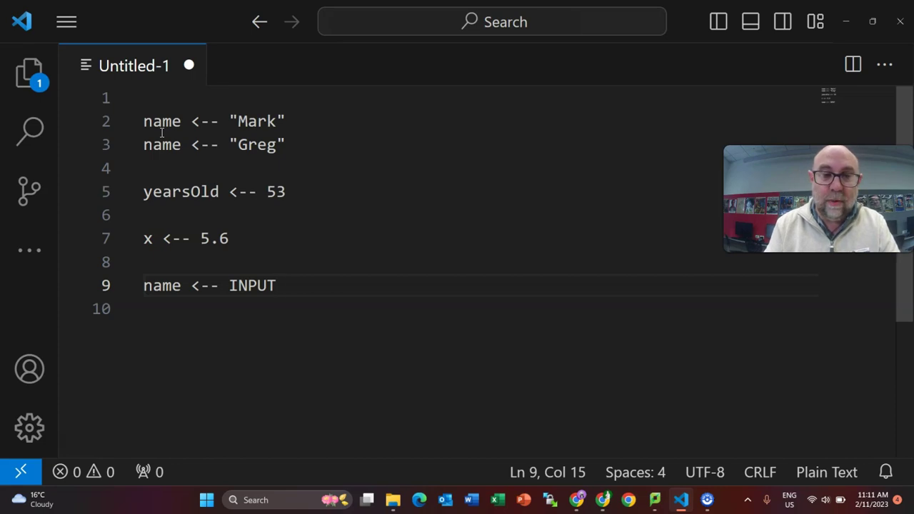
text(()
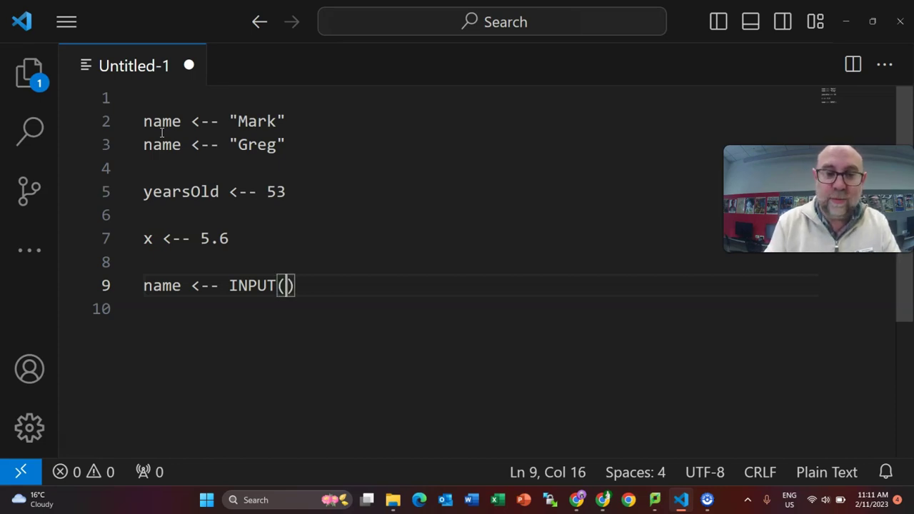
text(")
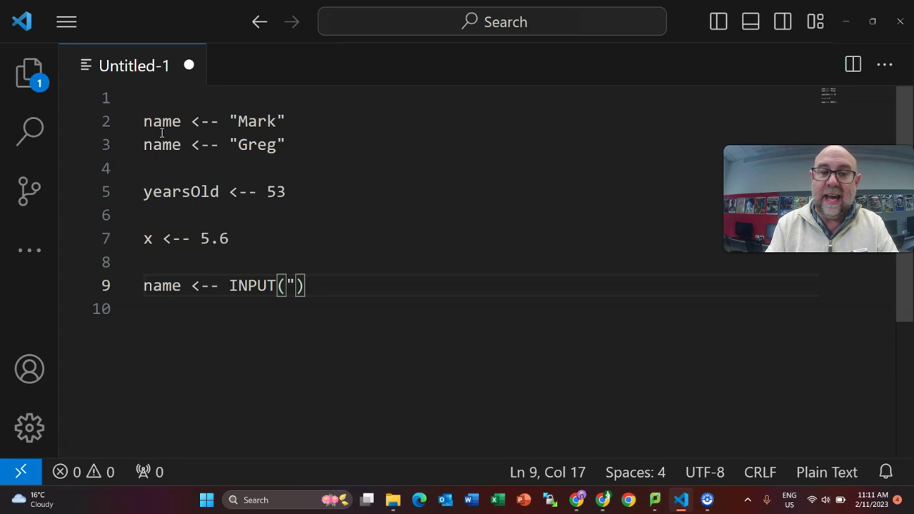
text(")
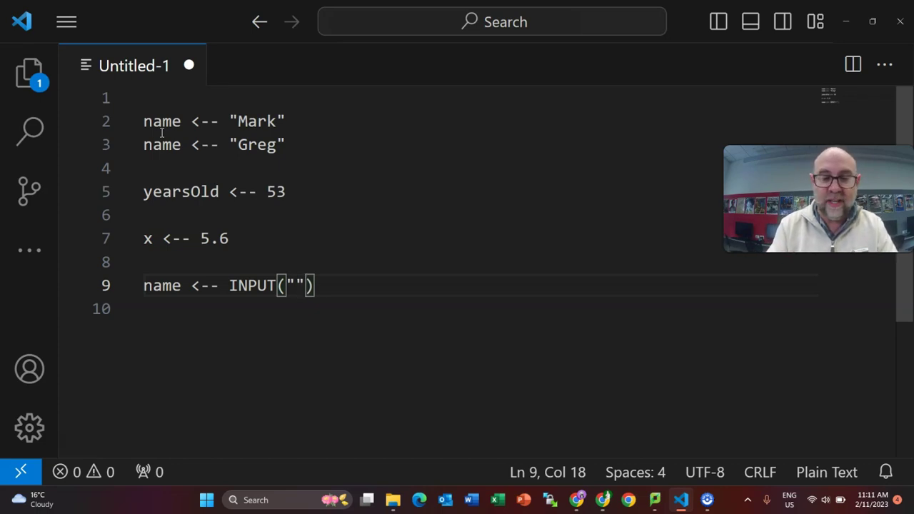
text(What)
Complete line 9 as name <-- INPUT("What is your name?") and add blank lines below
key(BackSpace)
key(BackSpace)
key(BackSpace)
key(Left)
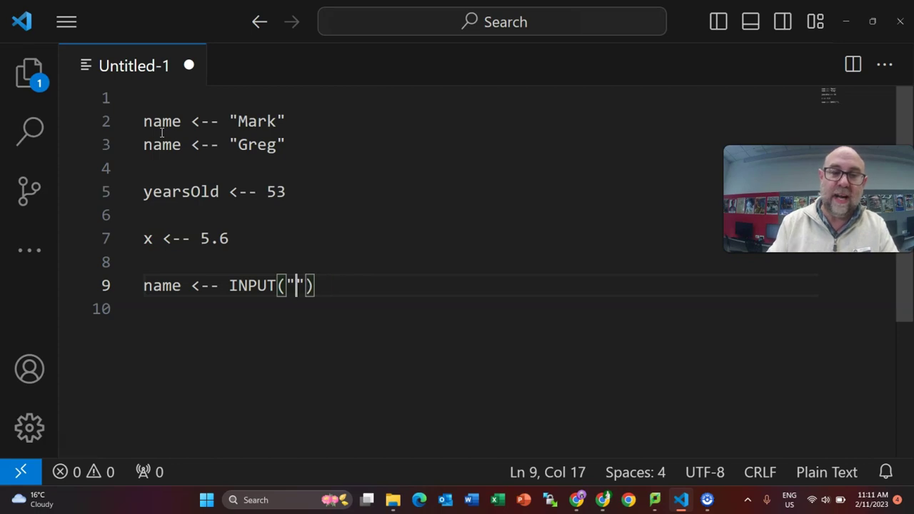
text(What is your na)
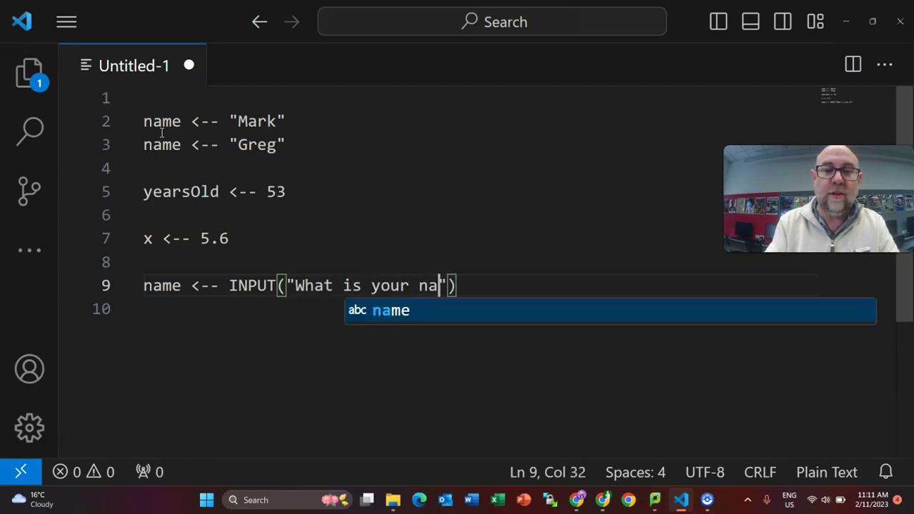
text(me?)
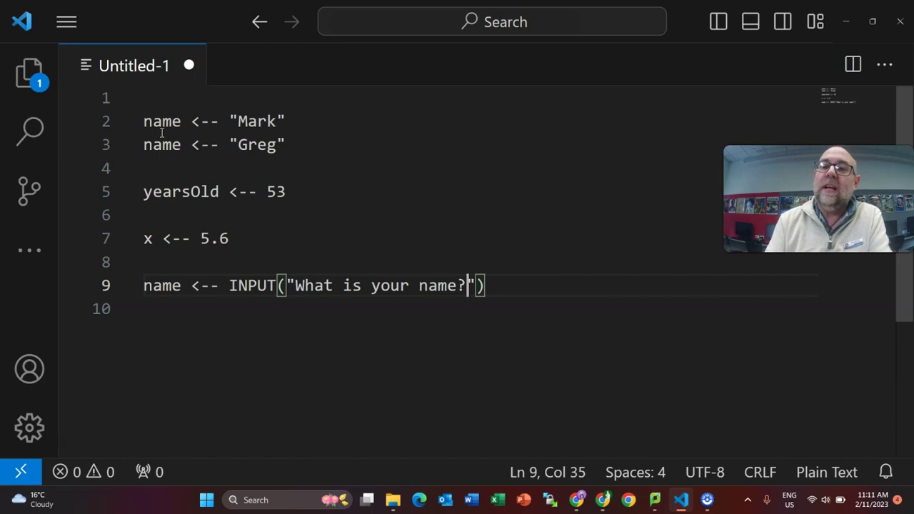
key(Right)
key(Right)
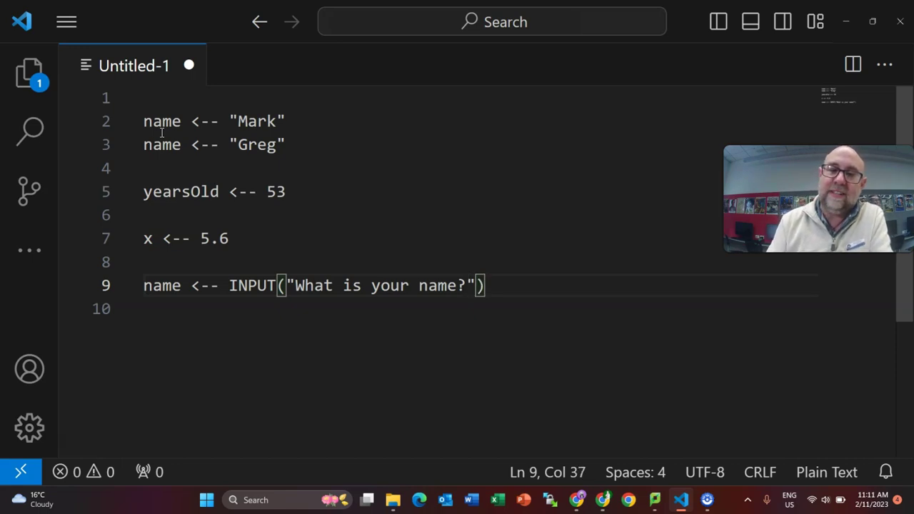
key(Return)
key(Return)
key(Return)
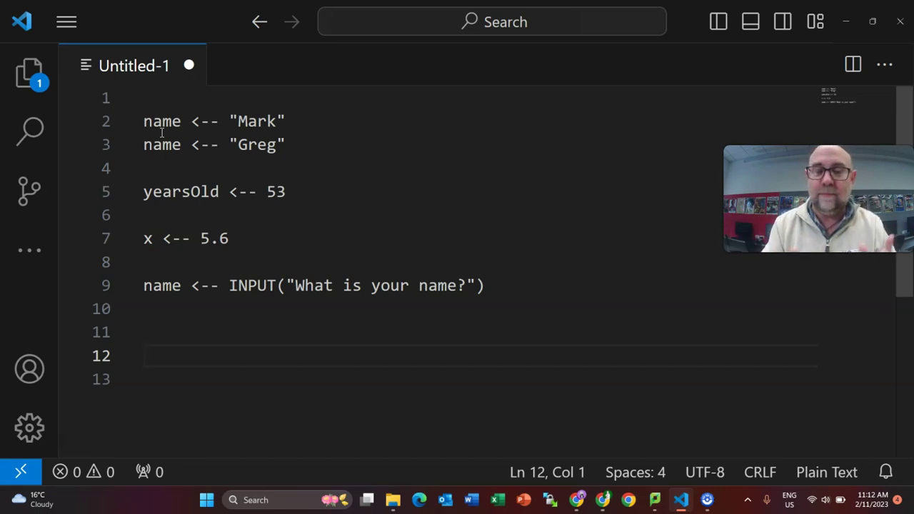
text(VAR )
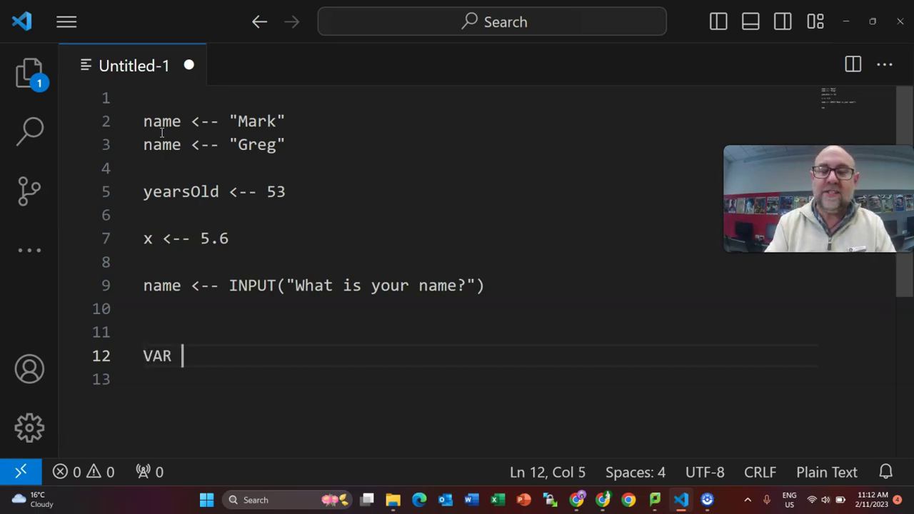
text(num)
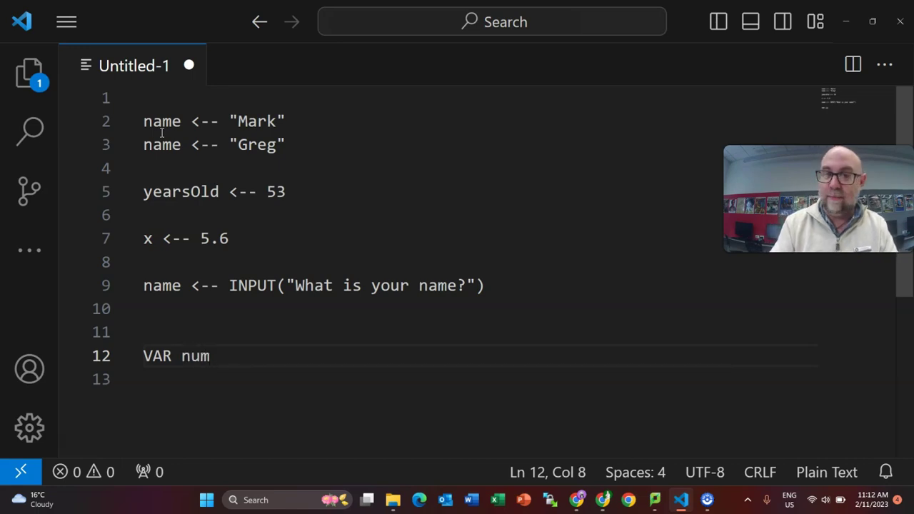
text( as INTEGE)
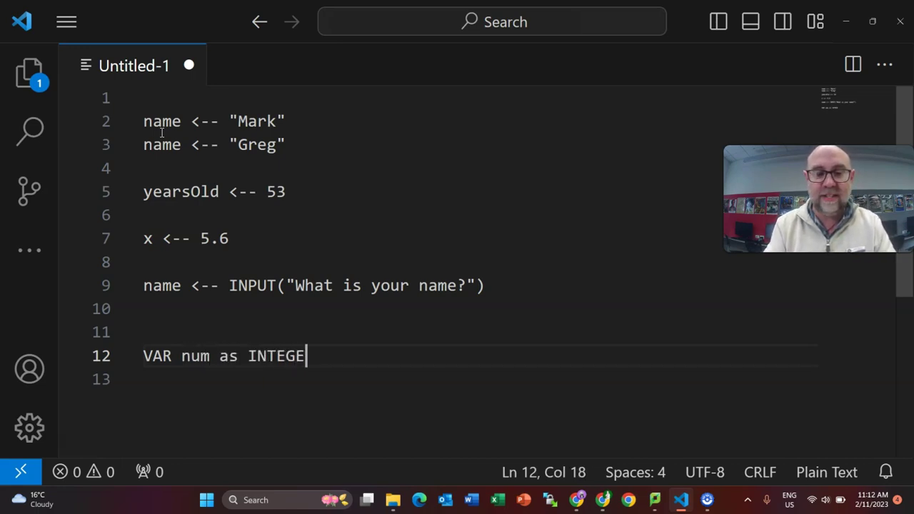
text(T)
Declare VAR num as INTEGER on line 12, correcting the INTEGER typo
key(BackSpace)
text(R)
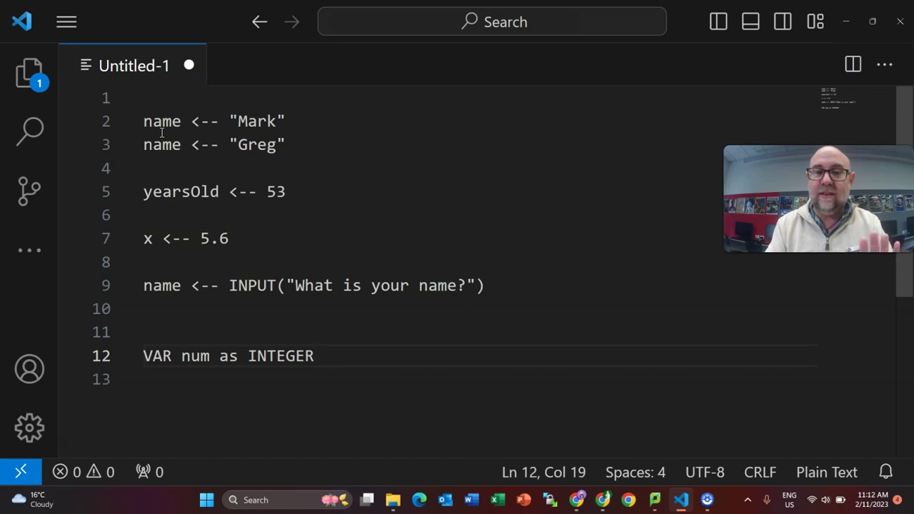
key(Return)
key(Return)
key(Return)
Write a FOR i <-- 1 to 10 loop with indented body num = num + 2, closed by ENDFOR
key(BackSpace)
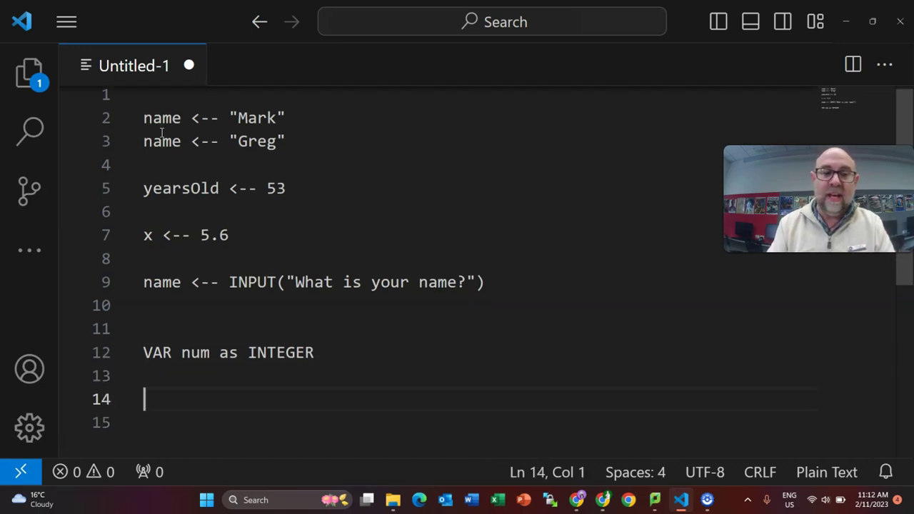
text(FOR )
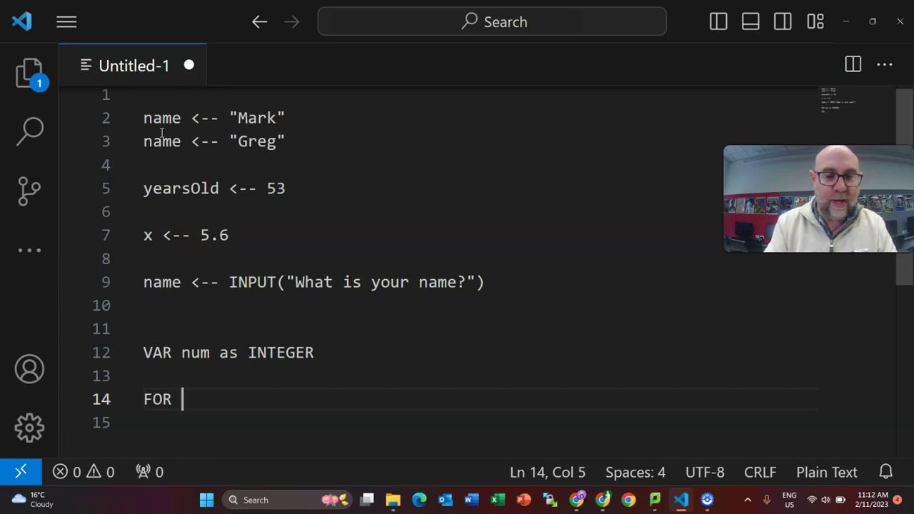
text(i )
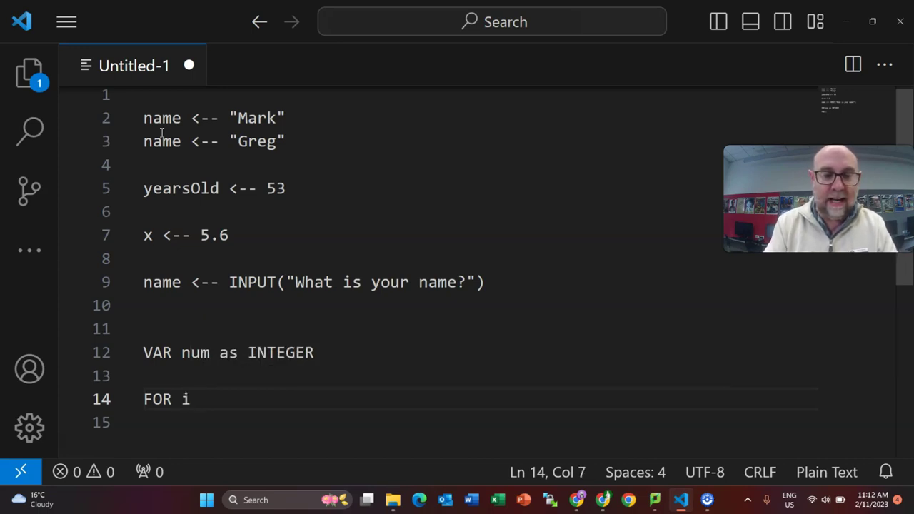
text(<)
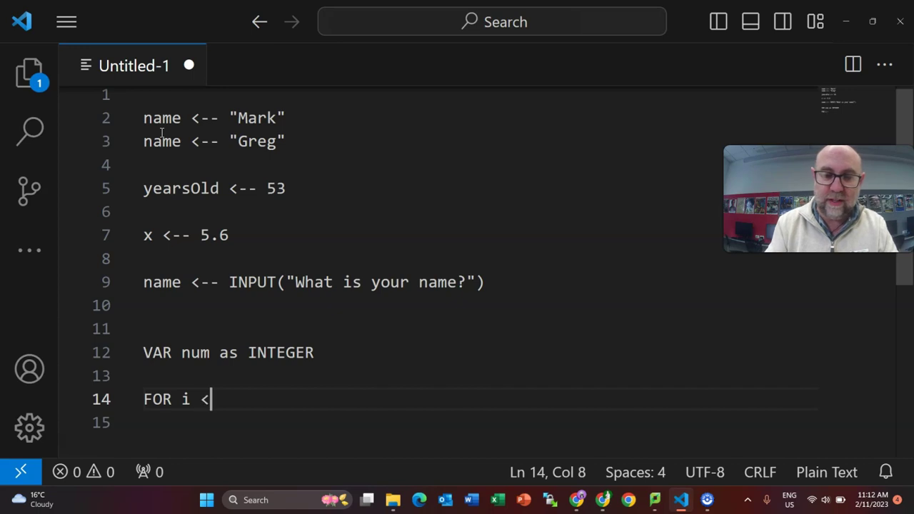
text(-- 1 to 10)
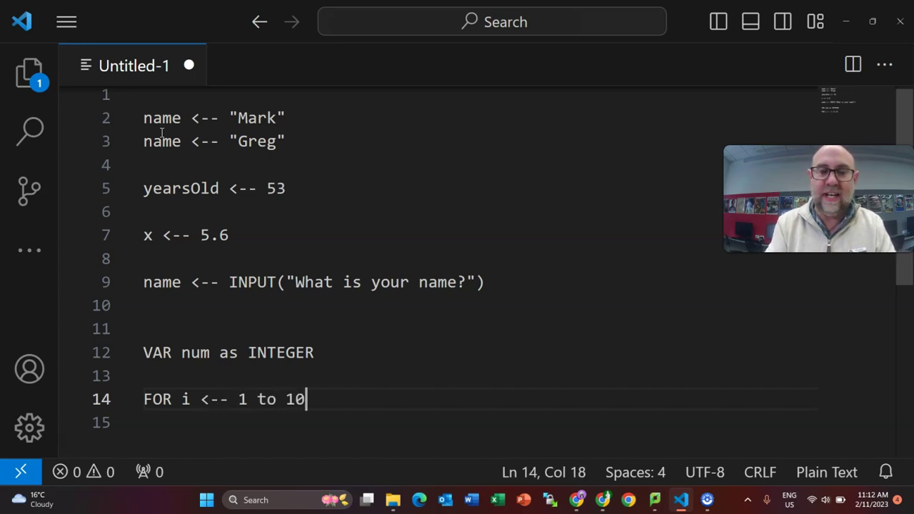
key(Return)
key(Return)
text(End)
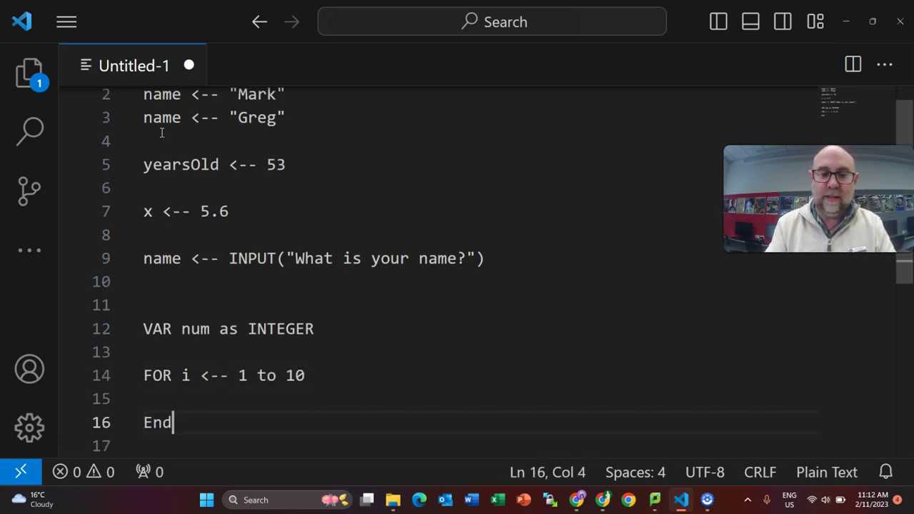
key(BackSpace)
key(BackSpace)
text(E)
key(BackSpace)
text(ND)
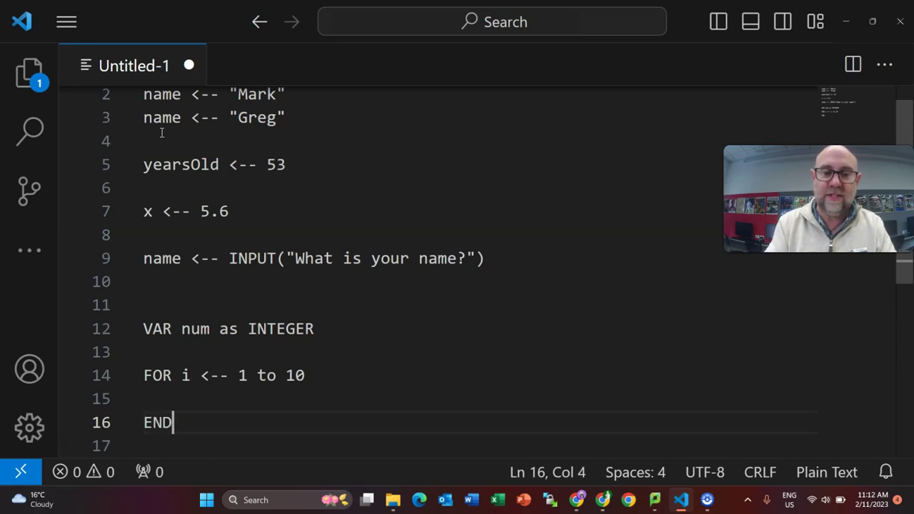
text(FOR)
key(Up)
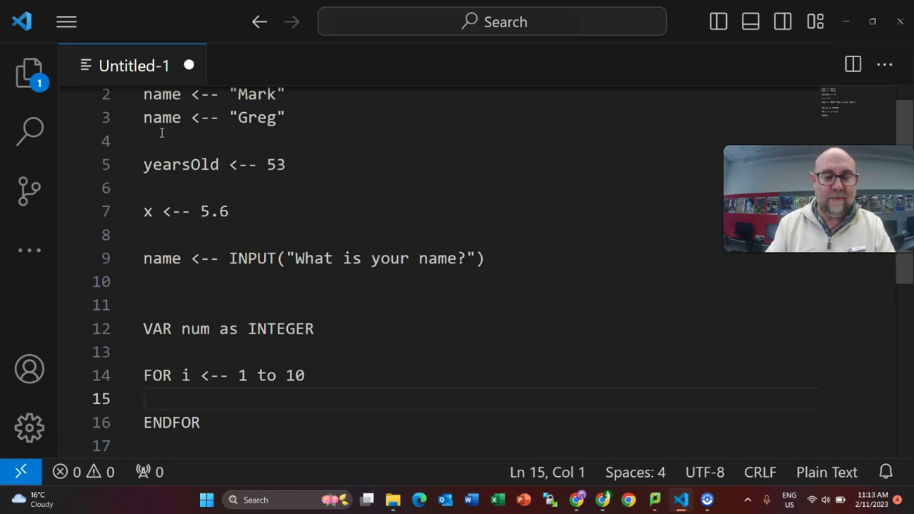
key(Down)
key(Up)
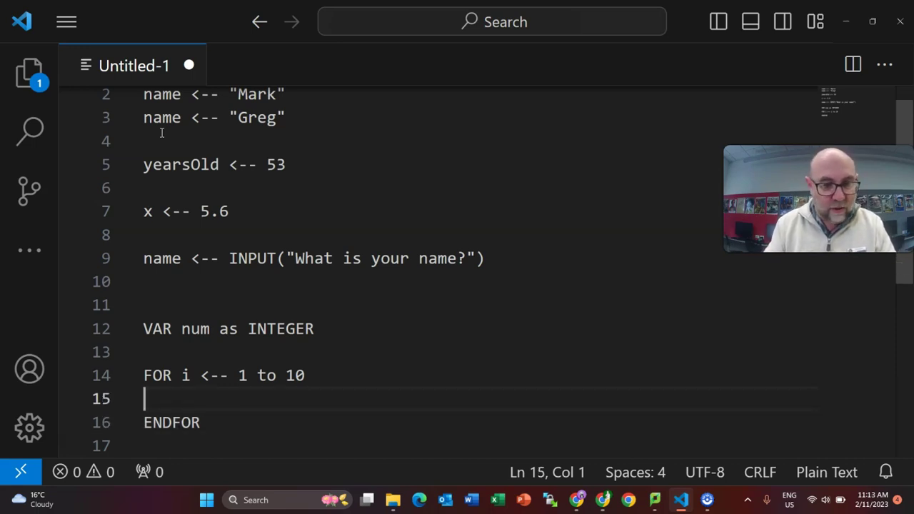
key(Tab)
text(num)
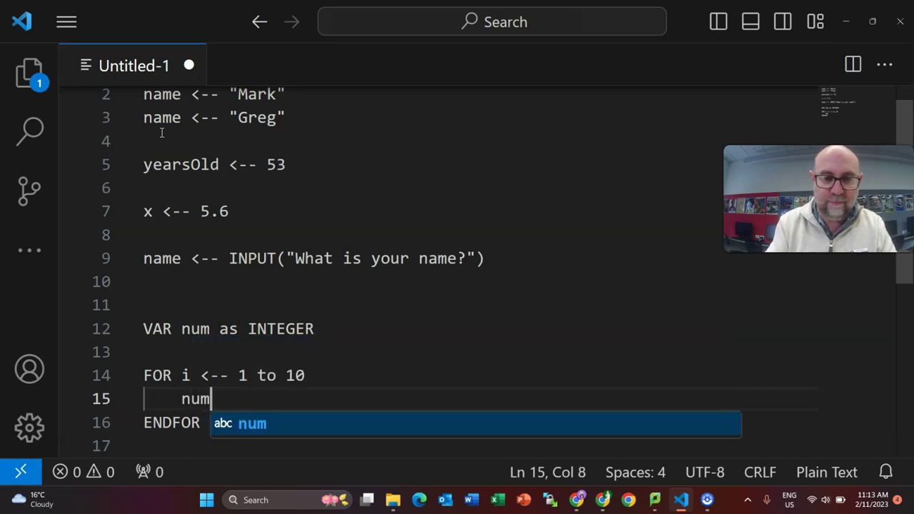
text( = num)
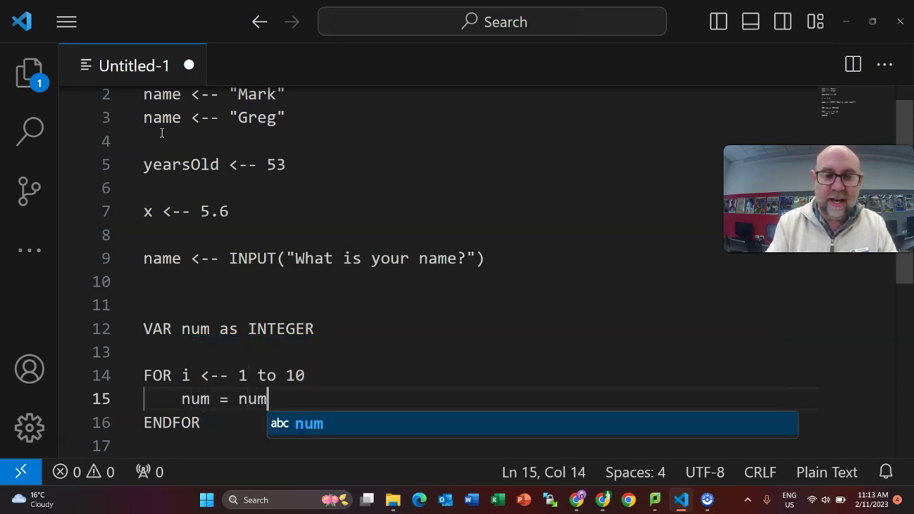
text( + 2)
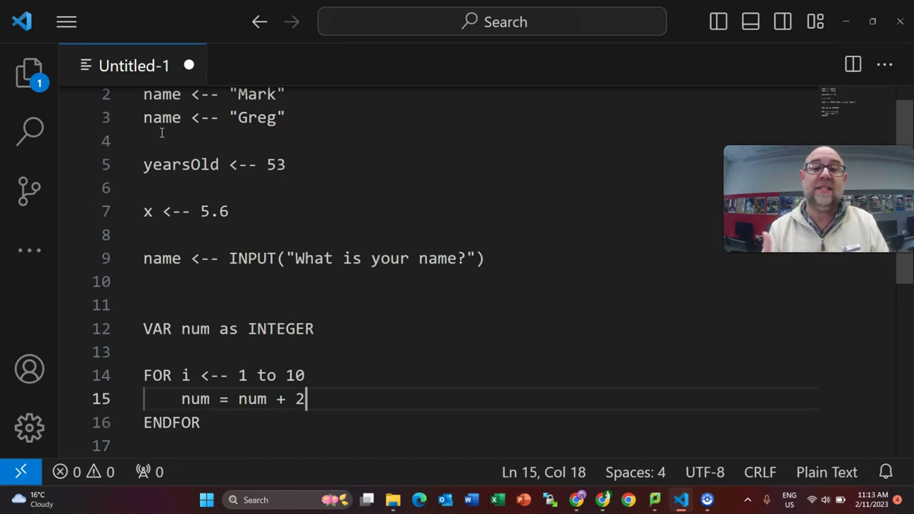
scroll(162, 133, down, 2)
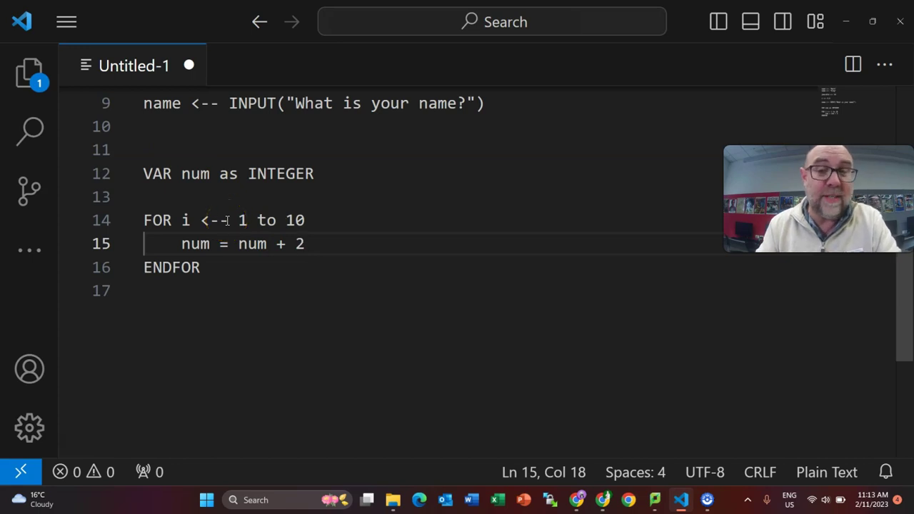
Add PRINT(num) on line 18 below ENDFOR
click(214, 285)
key(Return)
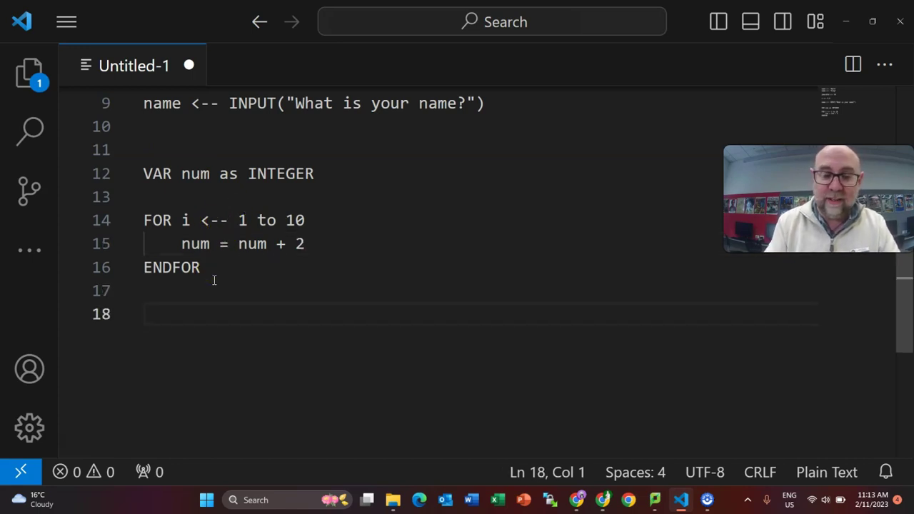
text(PRINT())
key(Left)
text(num)
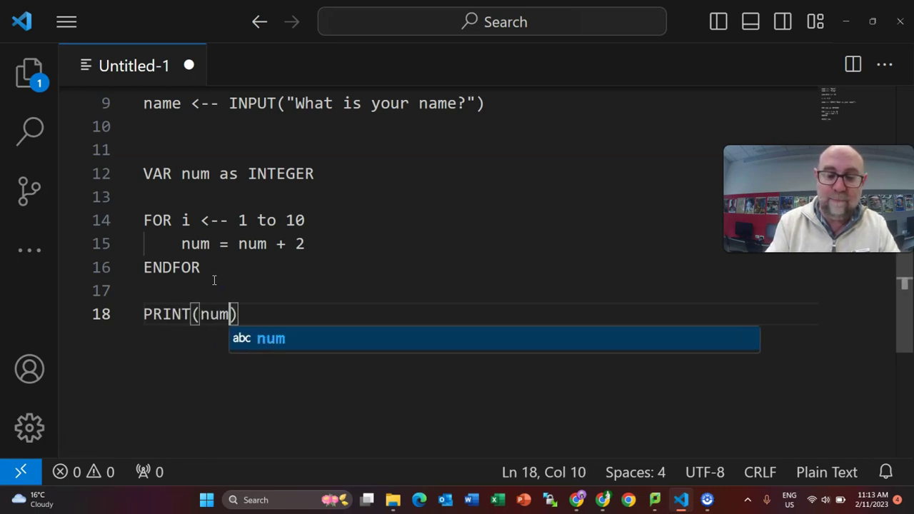
key(Right)
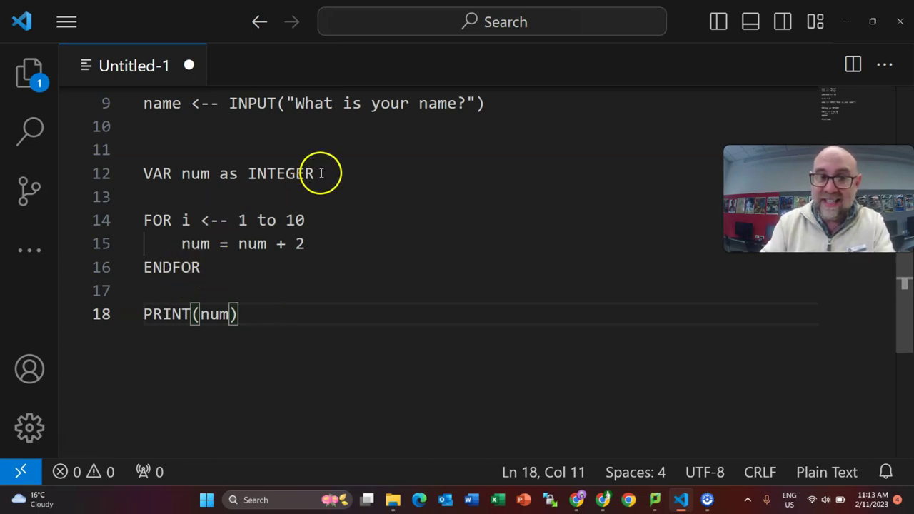
click(145, 173)
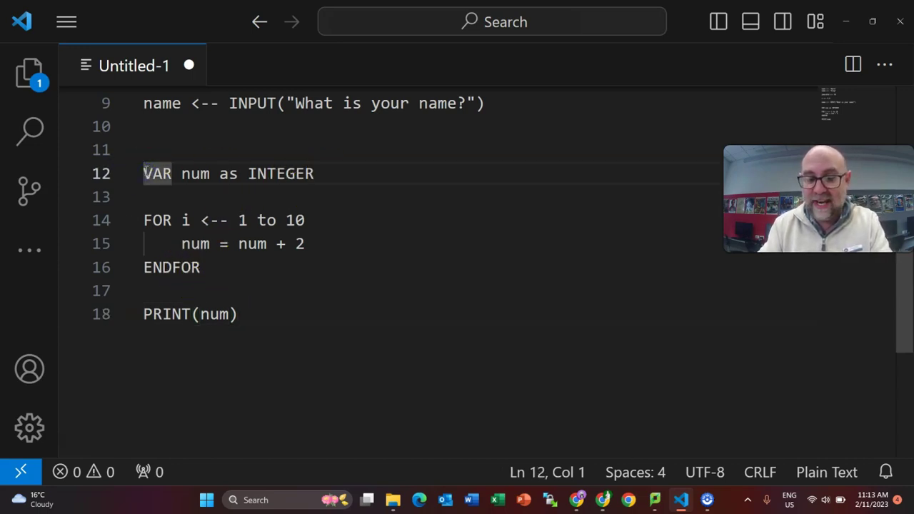
text(//)
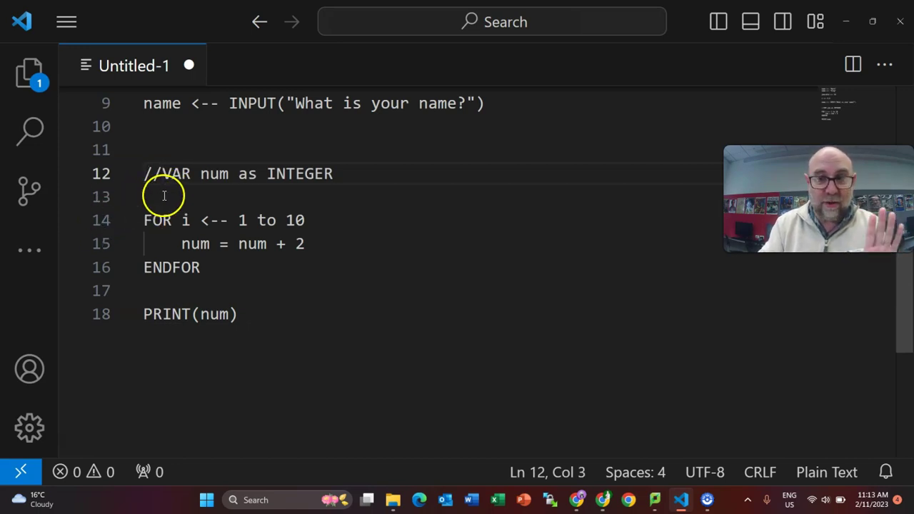
click(165, 196)
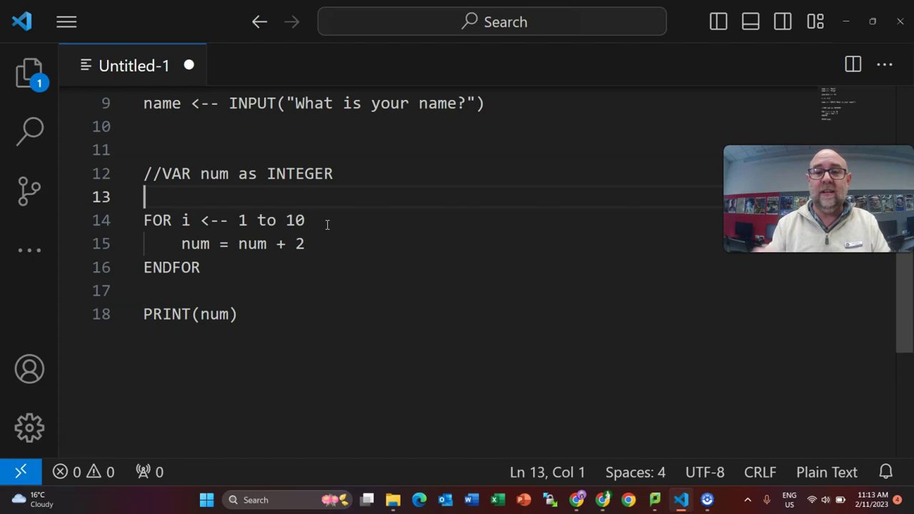
click(198, 315)
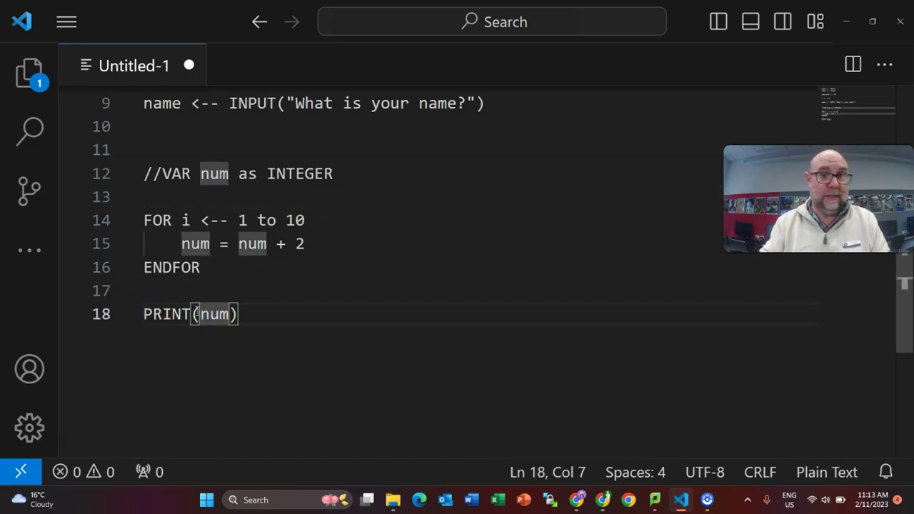
click(158, 174)
key(BackSpace)
key(BackSpace)
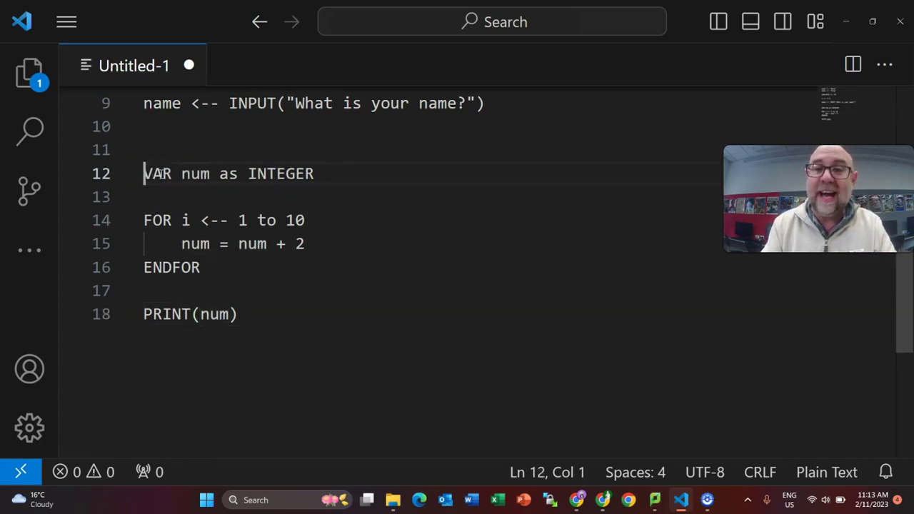